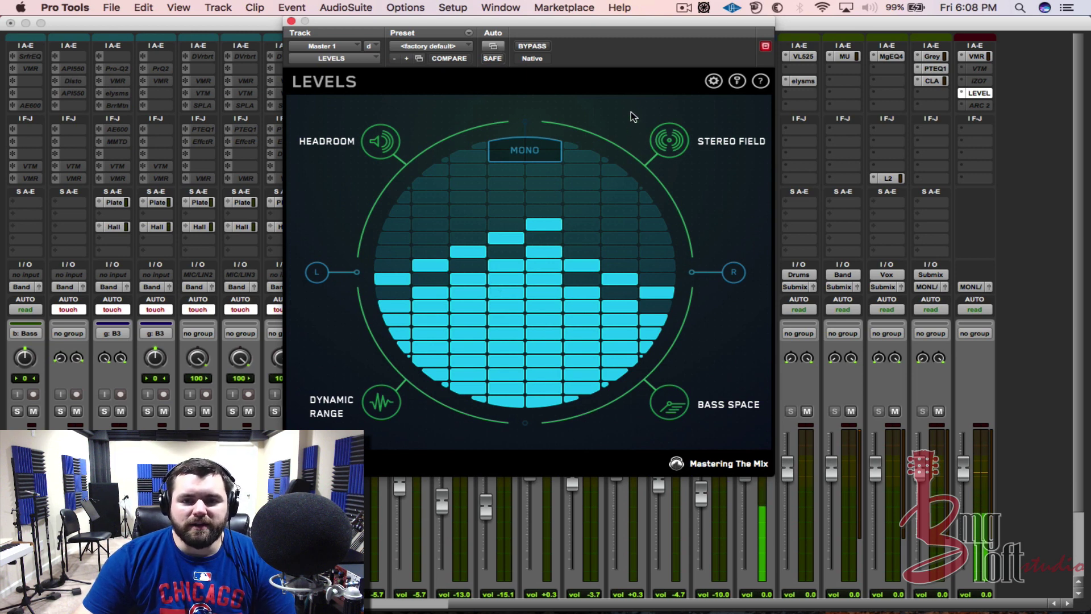
# Step: Play the mix and inspect the Stereo Field meter with Low Pass on and off, plus the Dynamic Range meter
pyautogui.moveTo(614, 23); pyautogui.dragTo(611, 24)
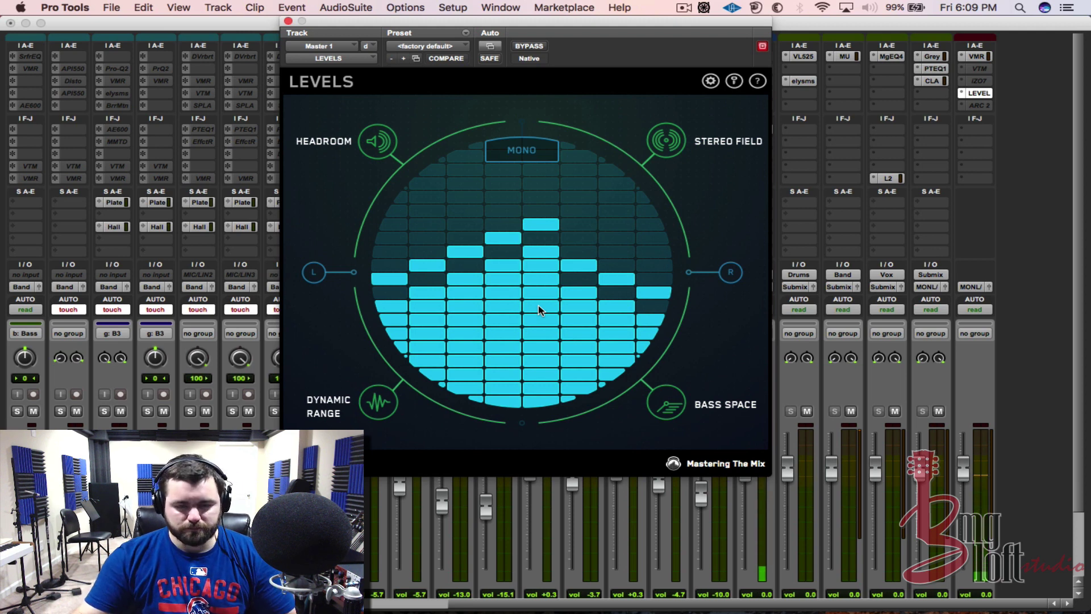
pyautogui.press('space')
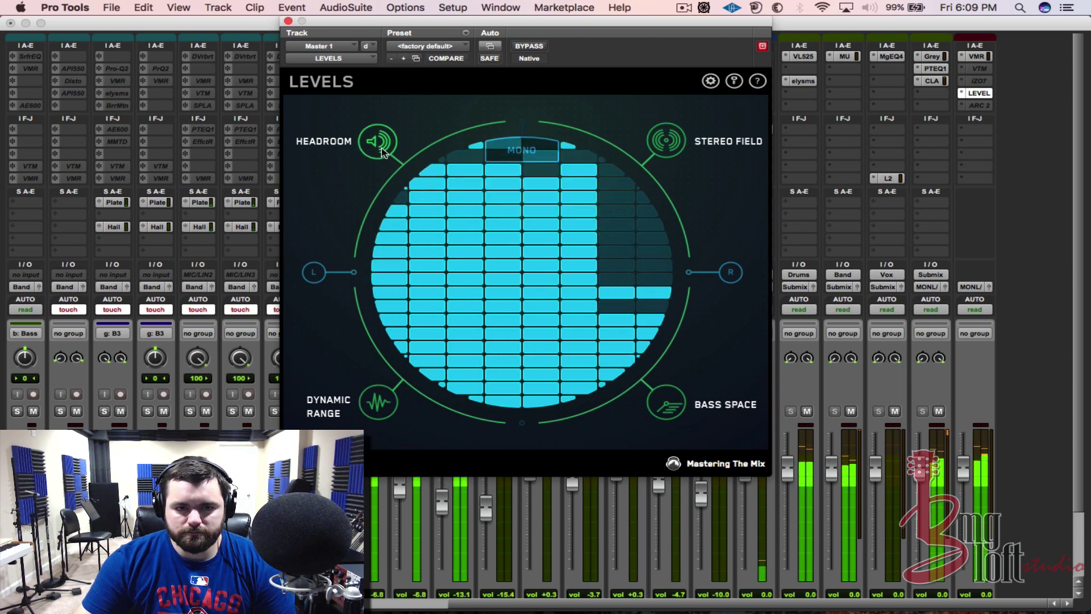
pyautogui.click(669, 154)
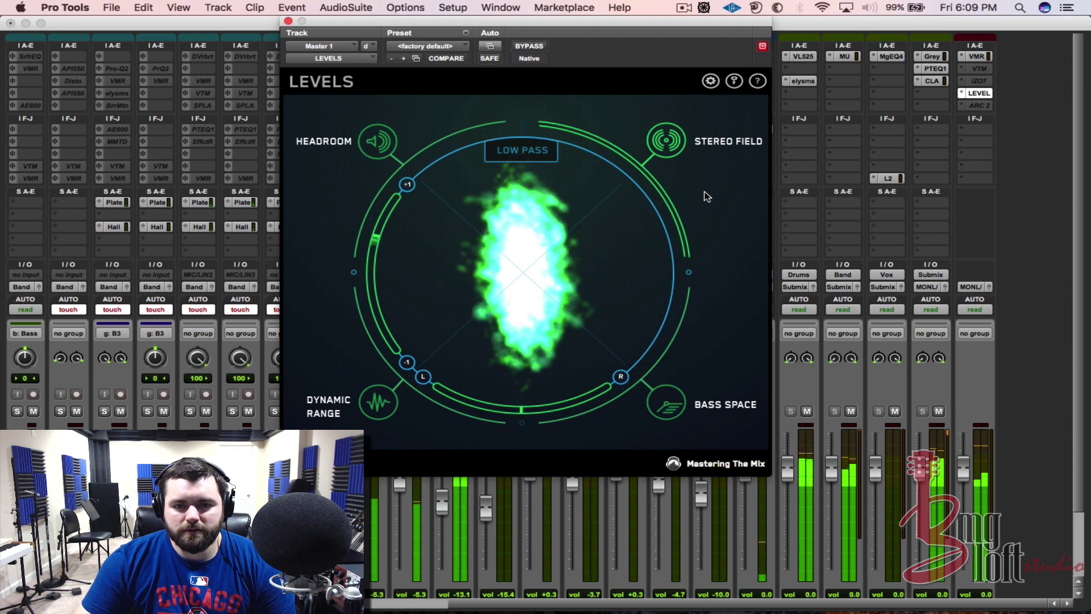
pyautogui.click(527, 151)
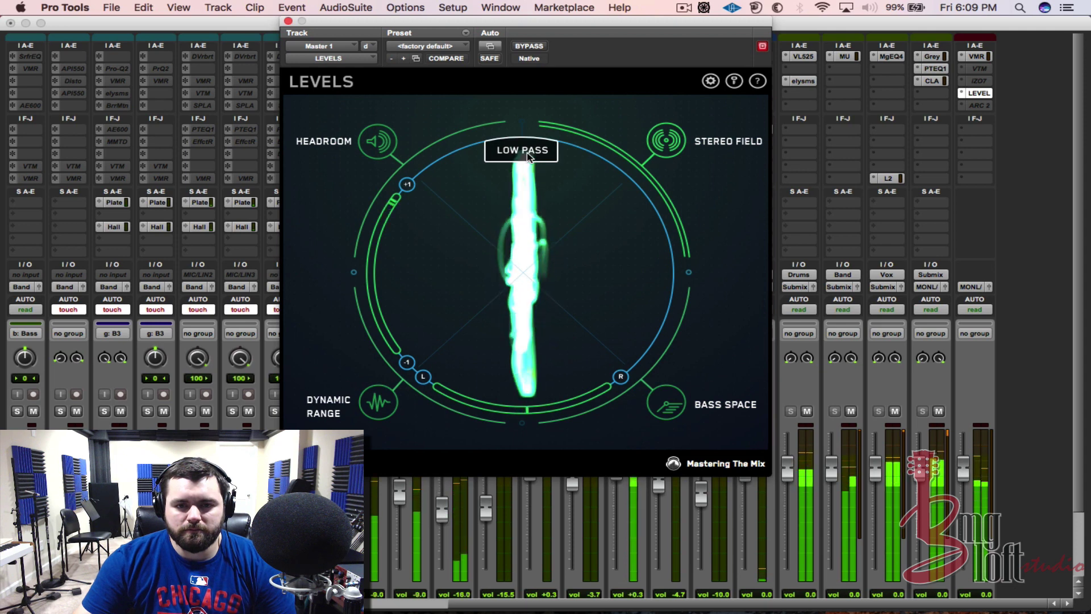
pyautogui.click(527, 152)
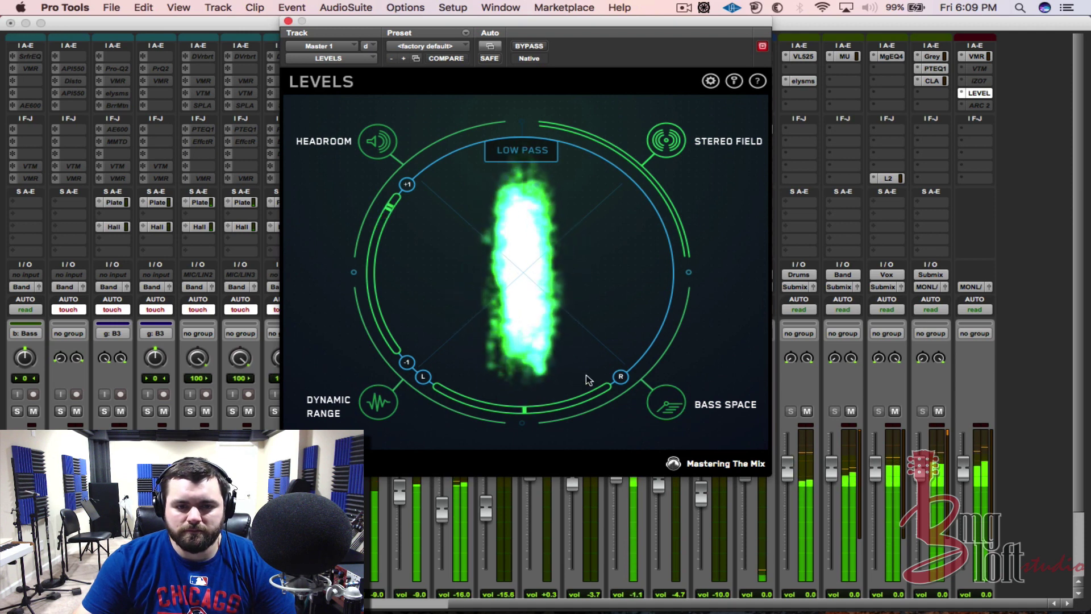
pyautogui.click(379, 404)
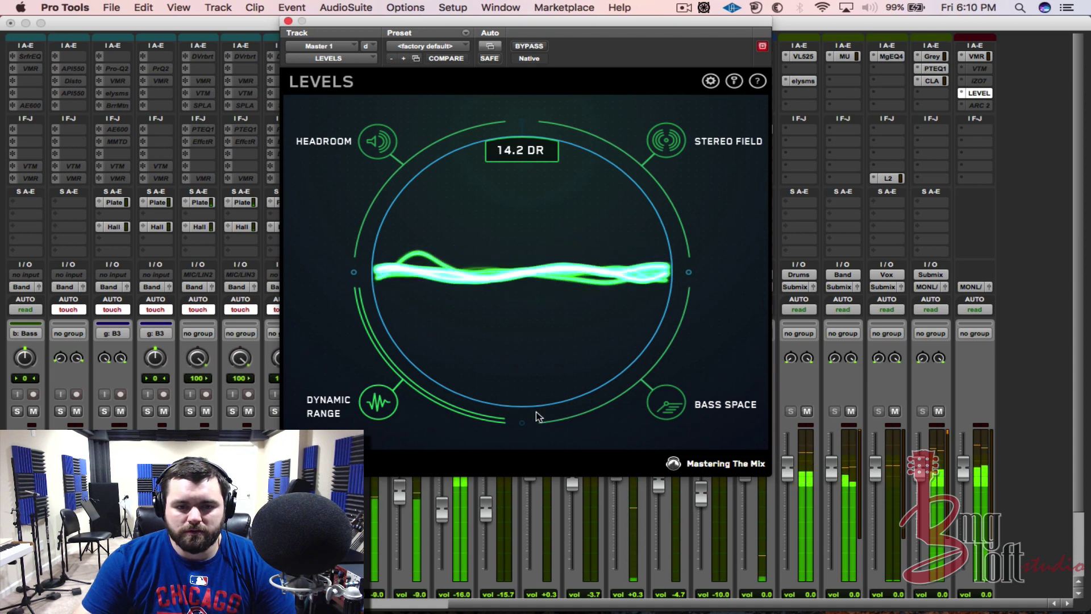
# Step: Show the Bass Space meter and mute the first three drum tracks in the mixer for its kick-free measurement
pyautogui.click(664, 399)
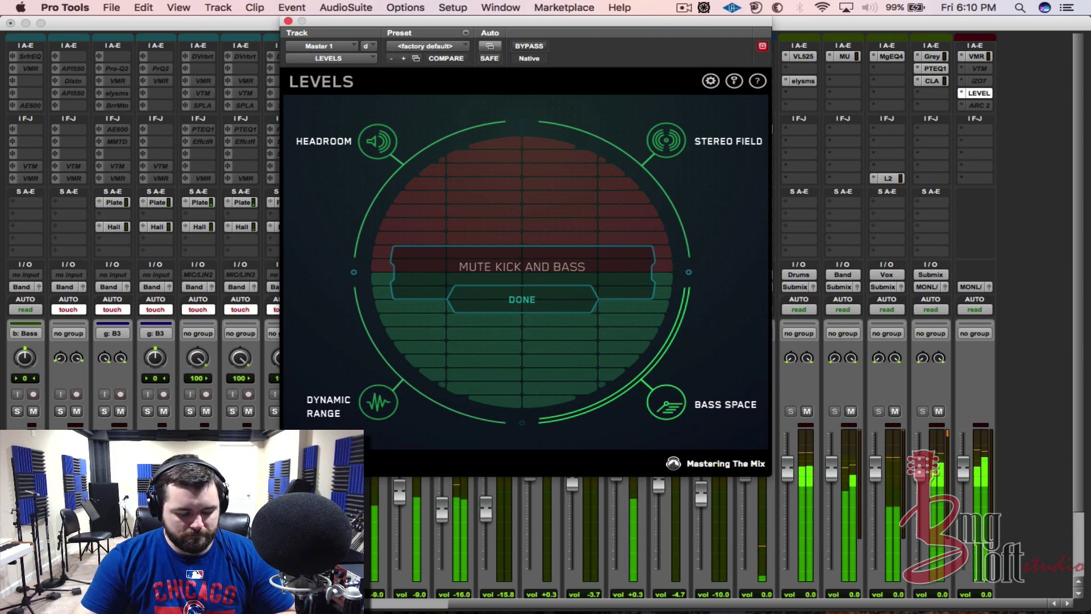
pyautogui.hscroll(-10, 625, 512)
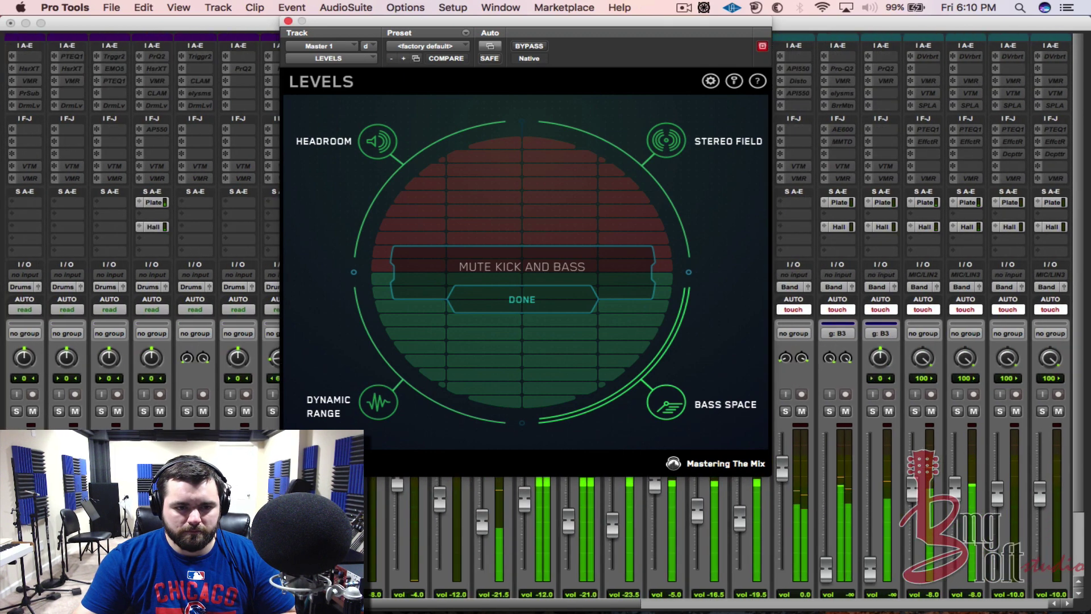
pyautogui.moveTo(350, 22); pyautogui.dragTo(537, 4)
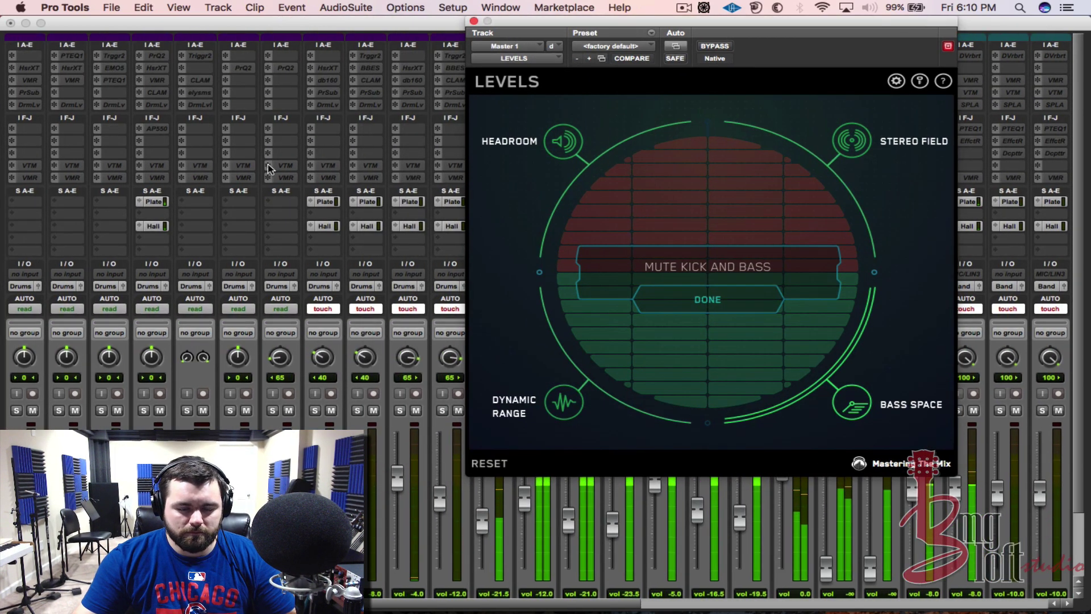
pyautogui.scroll(-3, 43, 343)
pyautogui.click(32, 337)
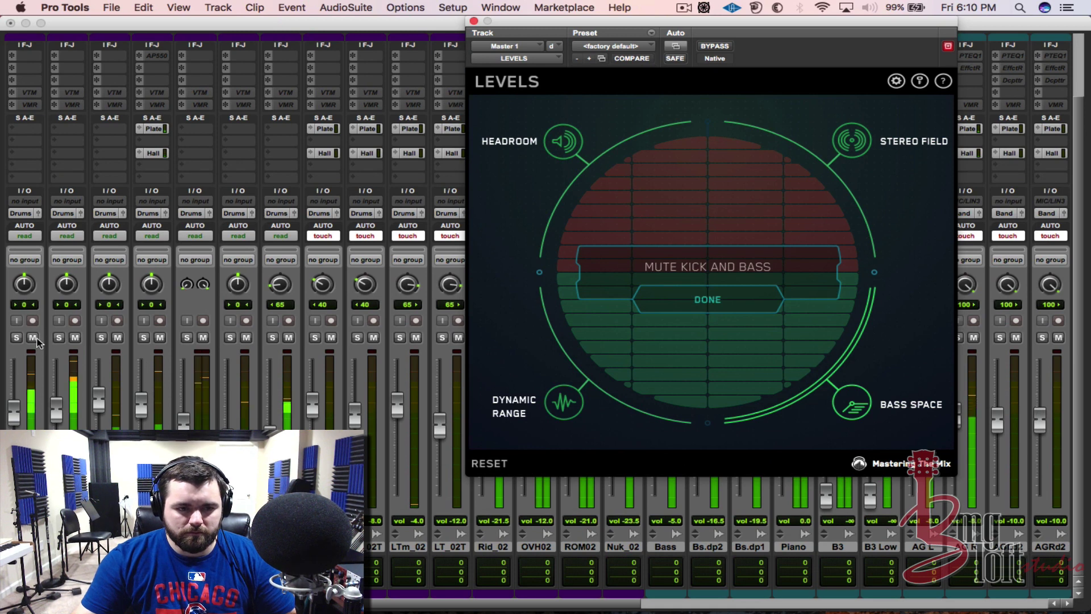
pyautogui.click(74, 338)
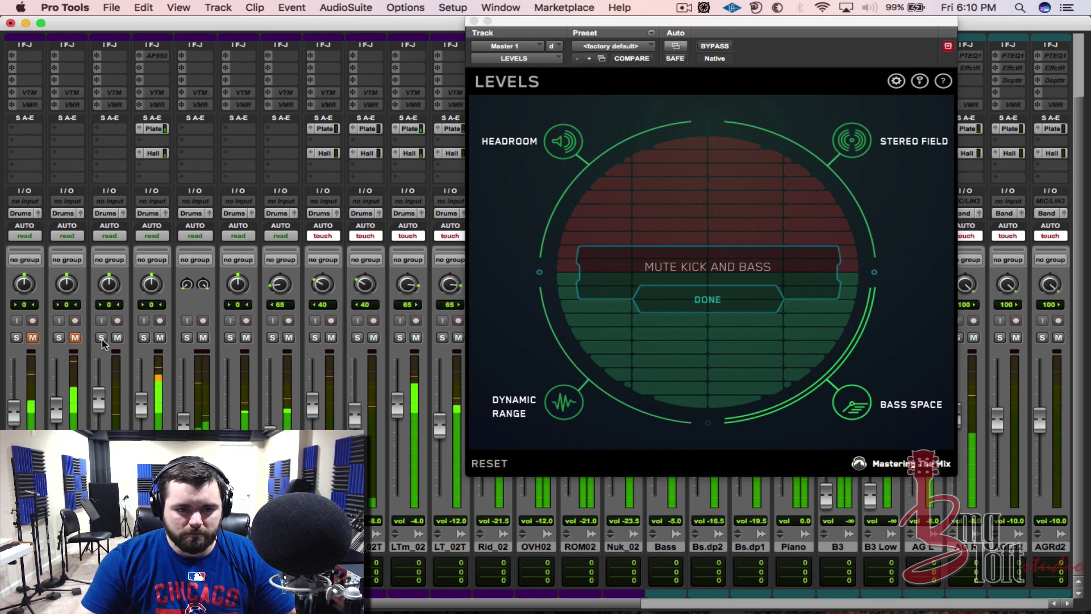
pyautogui.click(100, 339)
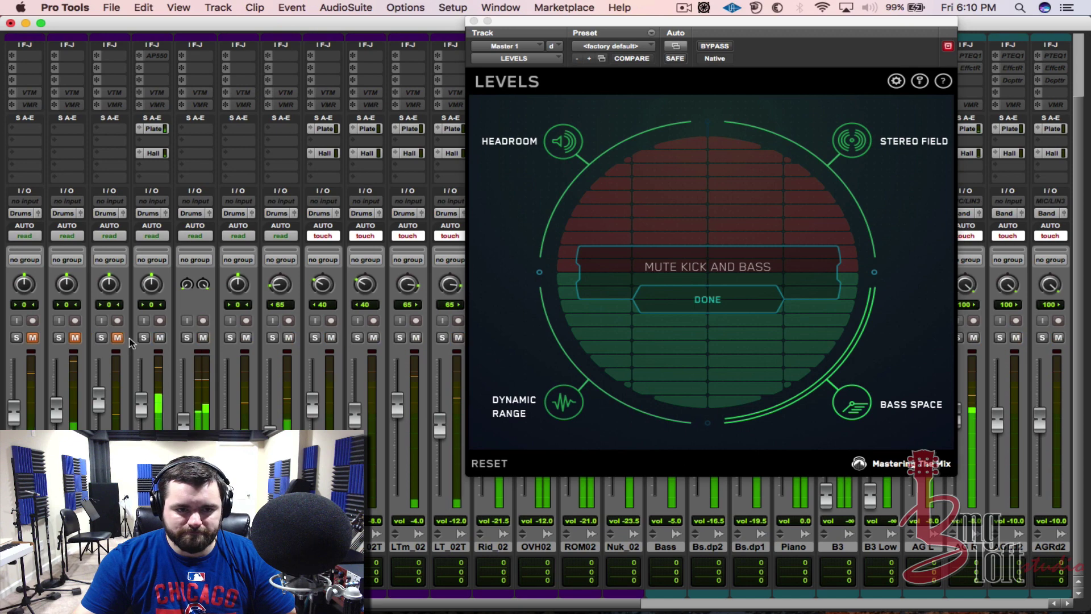
# Step: Mute the Bass, Bs.dp2 and Bs.dp1 tracks and start the Bass Space measurement
pyautogui.hscroll(15, 169, 352)
pyautogui.hscroll(-2, 169, 352)
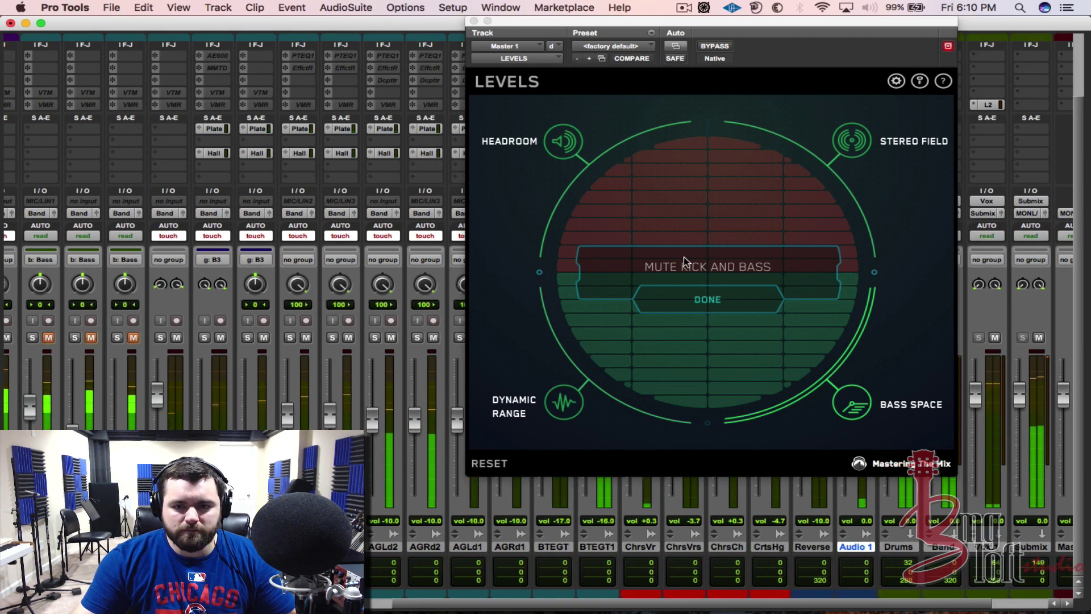
pyautogui.click(721, 310)
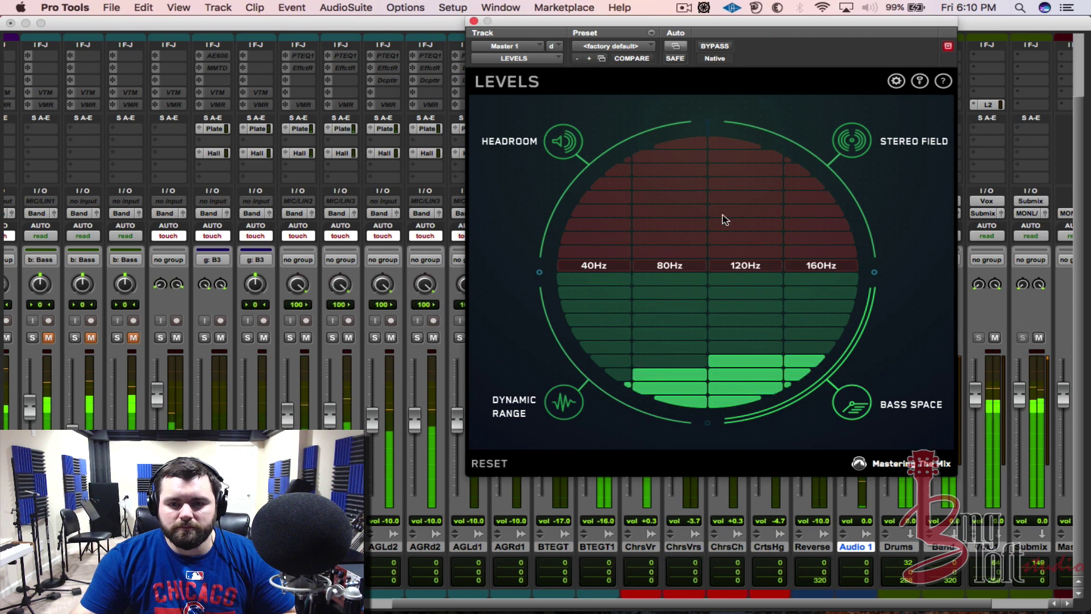
# Step: Unmute the three tracks of the Bass group
pyautogui.moveTo(692, 22); pyautogui.dragTo(539, 10)
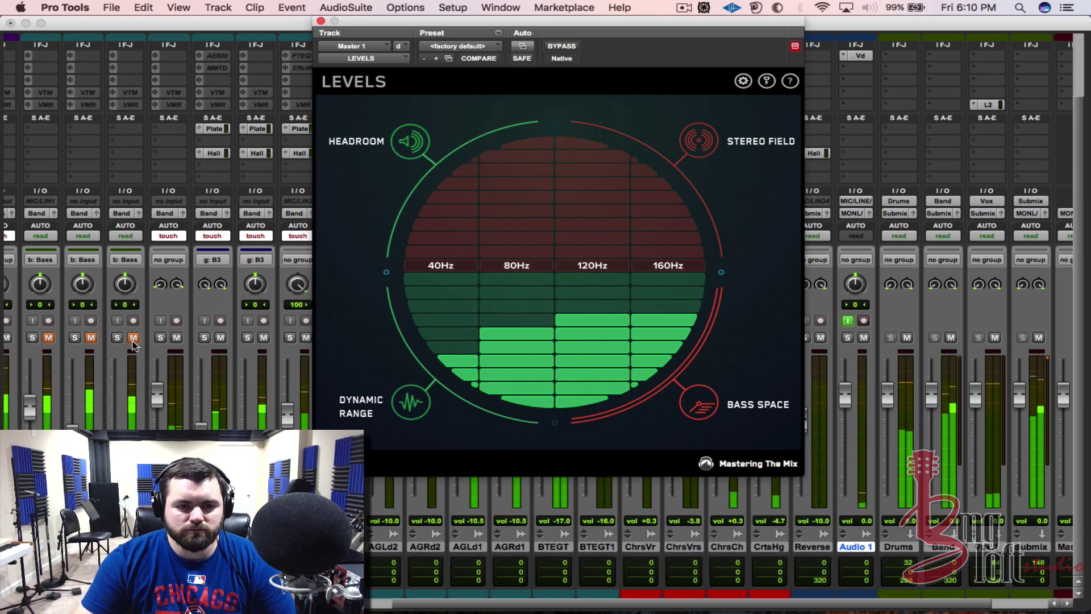
pyautogui.click(94, 339)
pyautogui.click(91, 338)
# Step: Check the Stereo Field and Bass Space meters while the mix plays, ending on Stereo Field
pyautogui.click(699, 142)
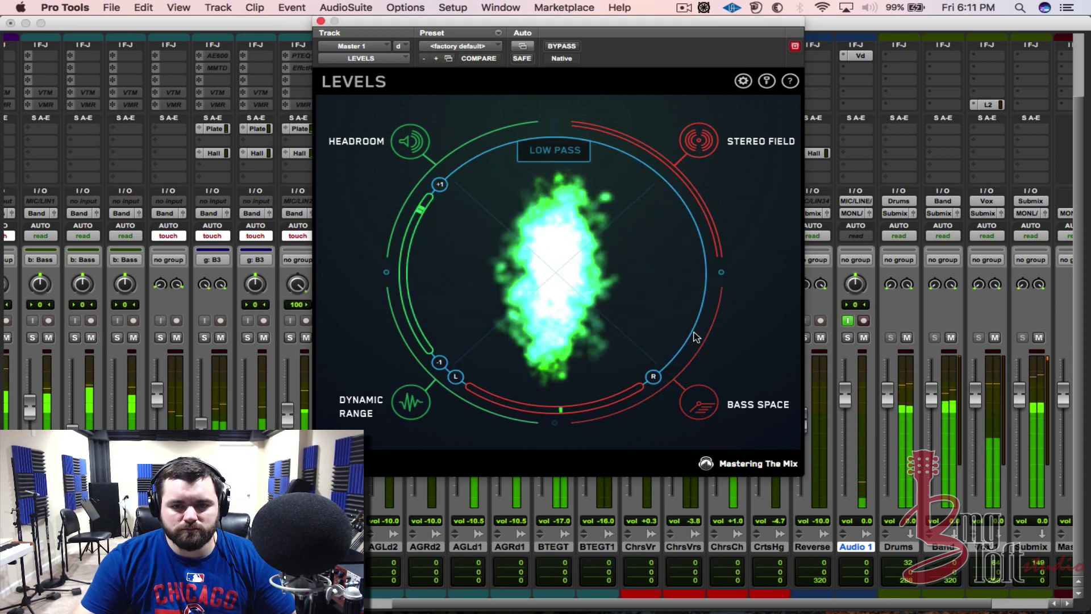
pyautogui.click(705, 401)
pyautogui.click(700, 144)
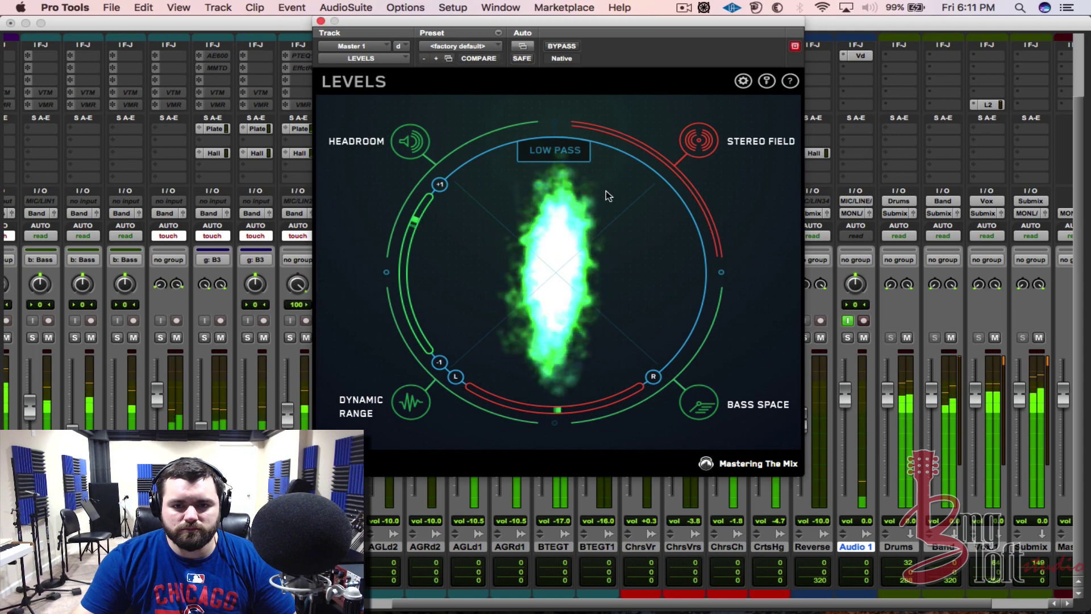
# Step: Unmute the first three drum tracks in the mixer and stop playback
pyautogui.hscroll(-10, 154, 287)
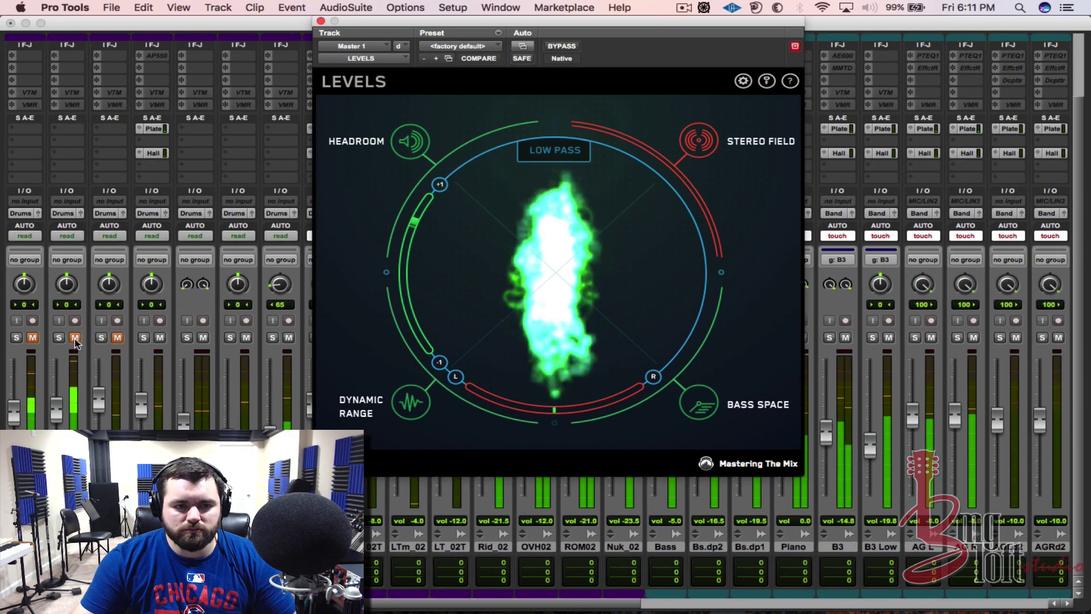
pyautogui.click(112, 340)
pyautogui.click(117, 338)
pyautogui.click(74, 338)
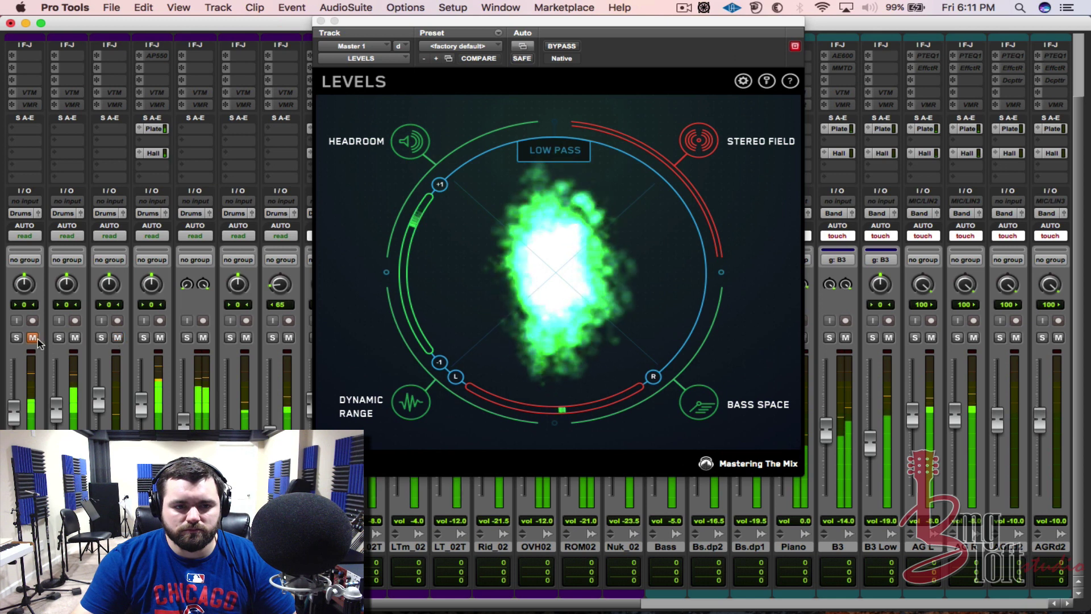
pyautogui.click(33, 337)
pyautogui.click(737, 210)
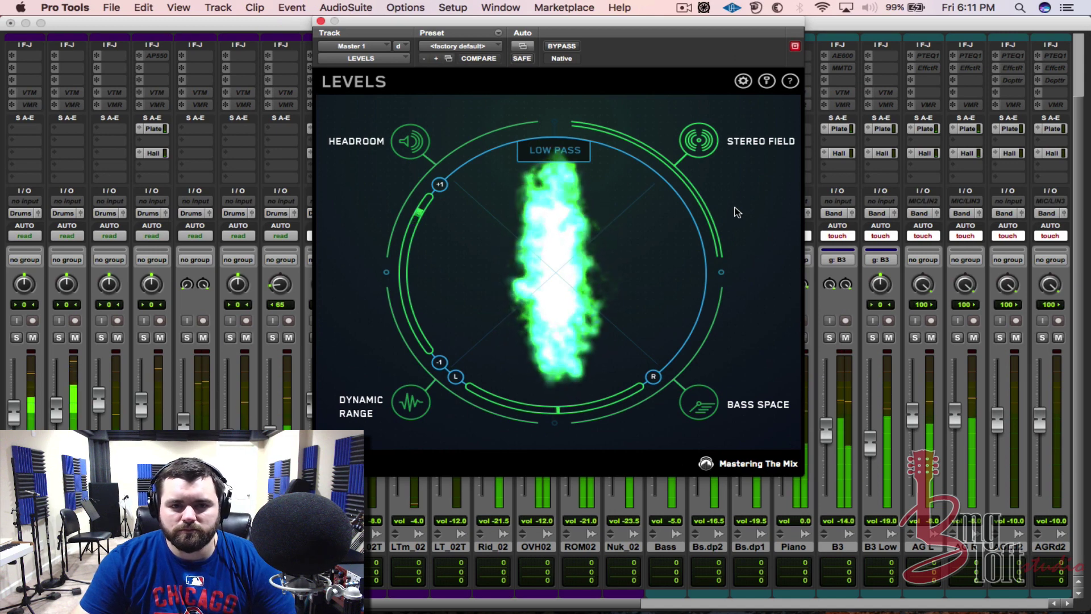
pyautogui.press('space')
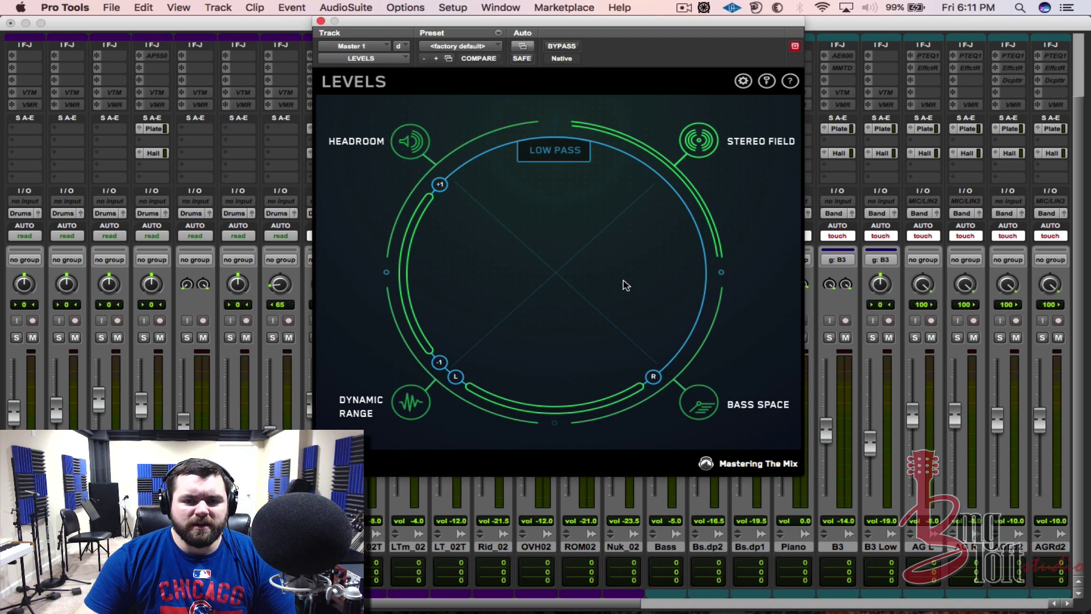
# Step: Review the Stereo Field, Bass Space and Dynamic Range views of the meter with playback stopped
pyautogui.moveTo(614, 24); pyautogui.dragTo(587, 23)
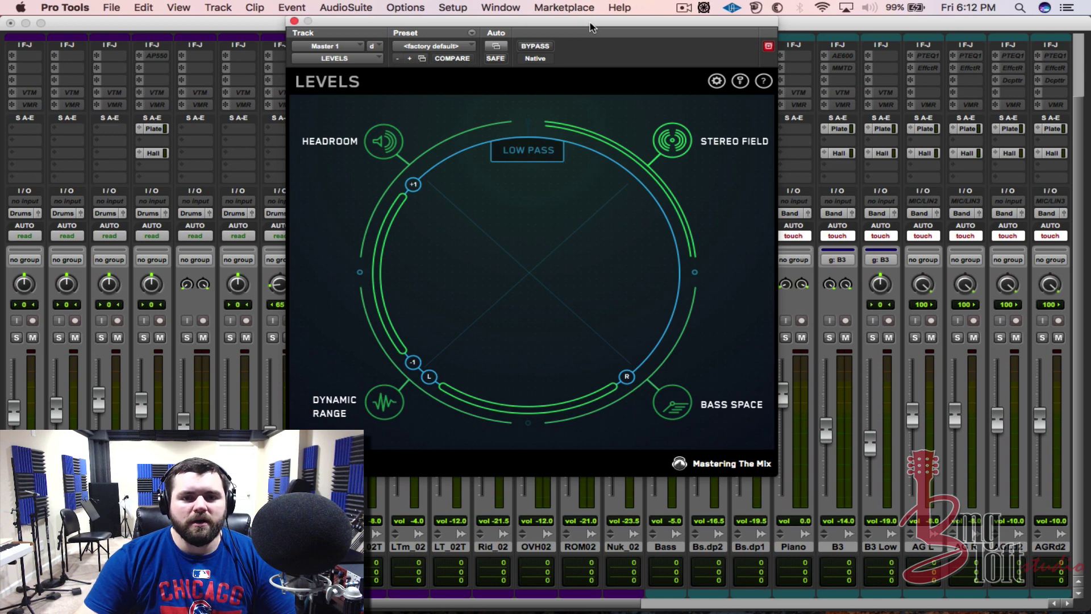
pyautogui.moveTo(591, 26)
pyautogui.mouseDown()
pyautogui.moveTo(606, 64)
pyautogui.moveTo(598, 27)
pyautogui.mouseUp()
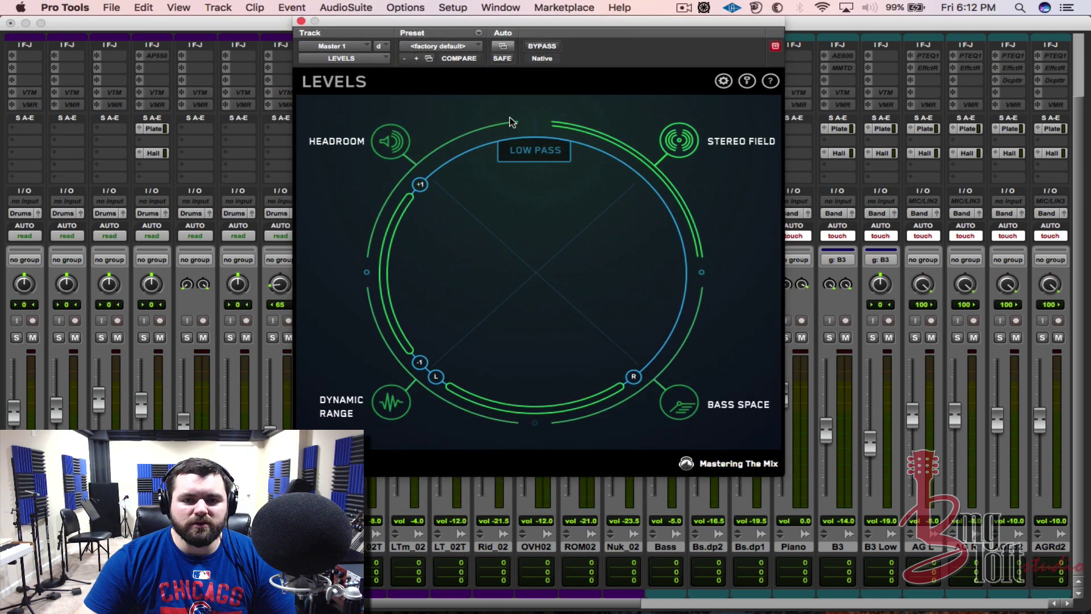
pyautogui.click(679, 402)
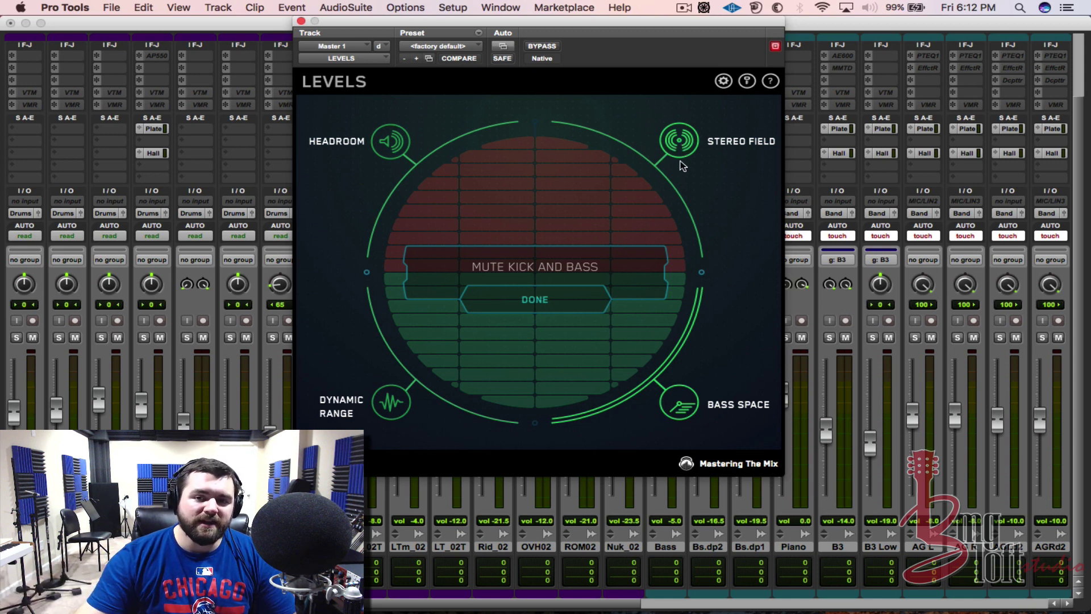
pyautogui.click(679, 141)
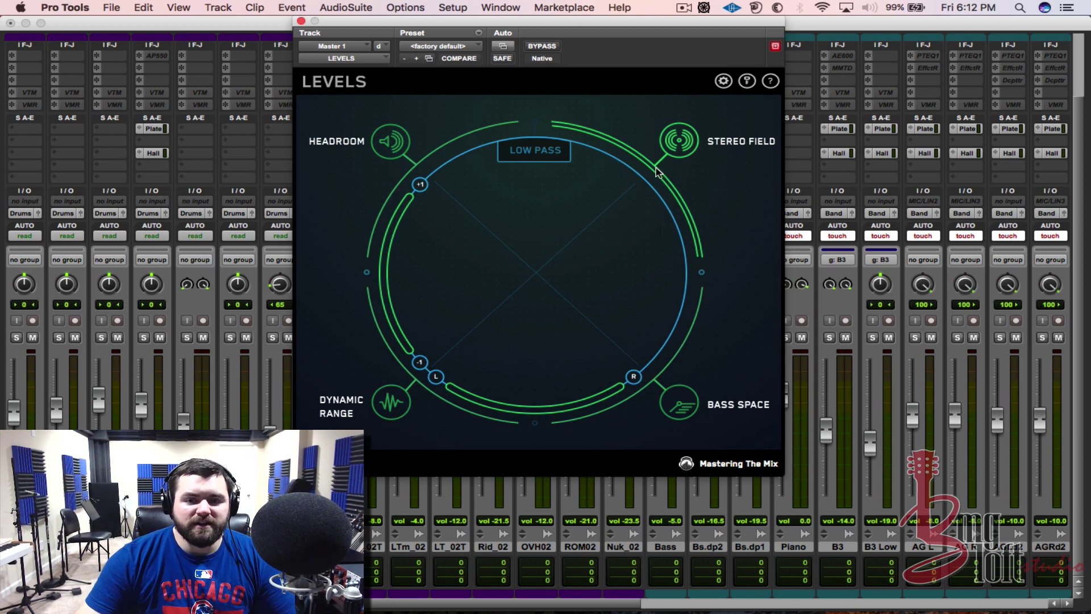
pyautogui.click(676, 404)
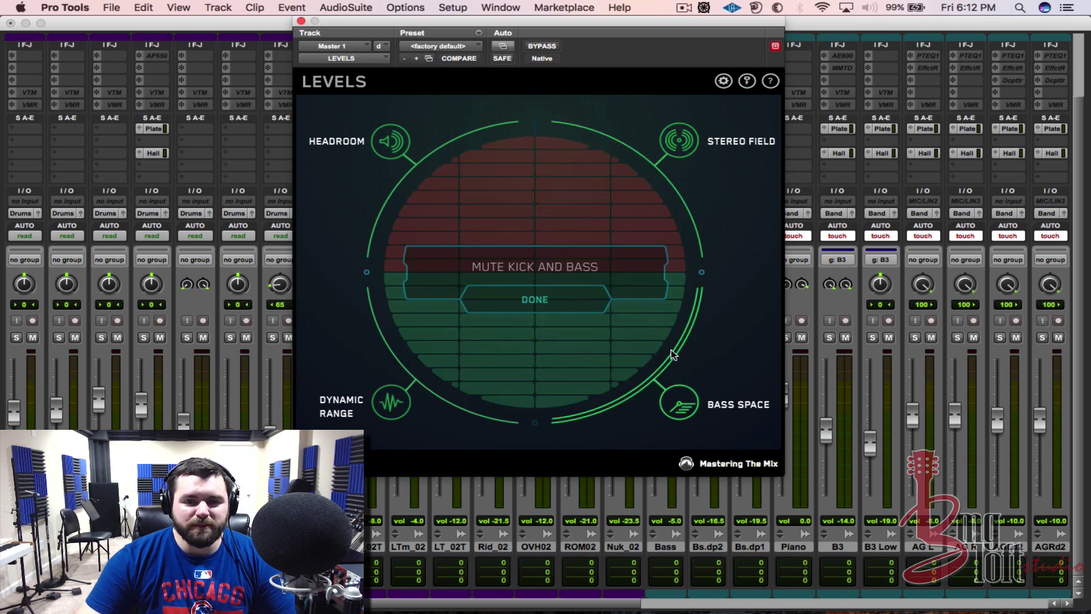
pyautogui.click(394, 398)
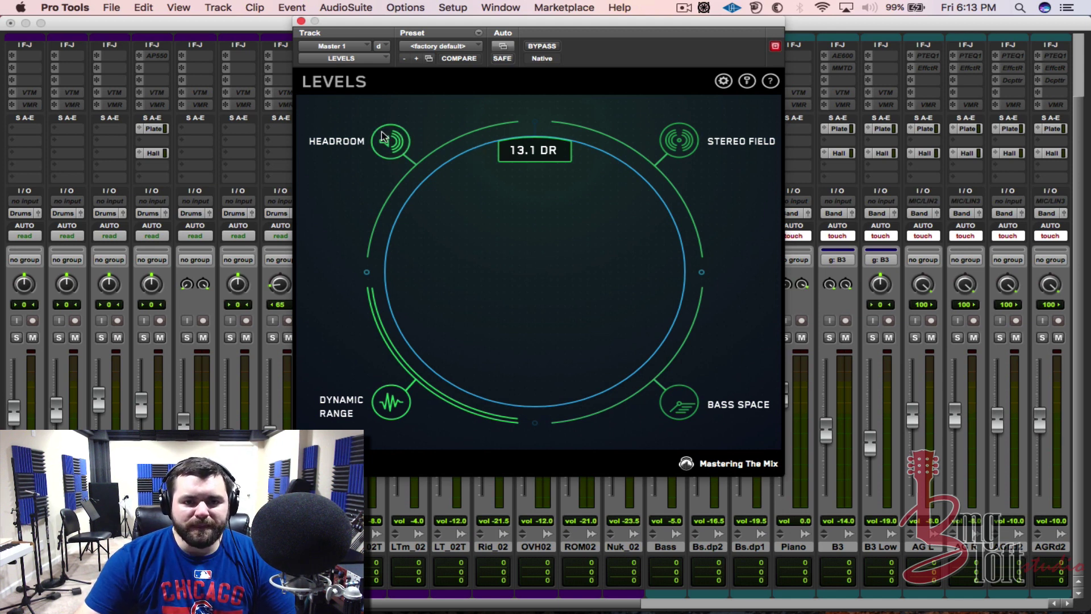
# Step: Show the Headroom meter, reset its true peak reading and switch it to LUFS
pyautogui.click(396, 148)
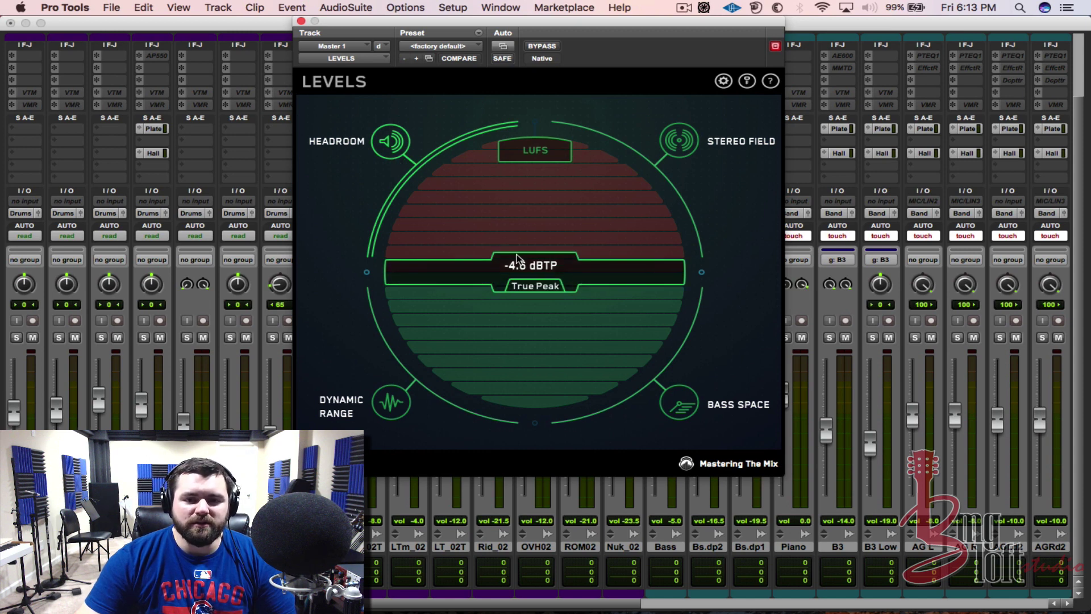
pyautogui.click(532, 266)
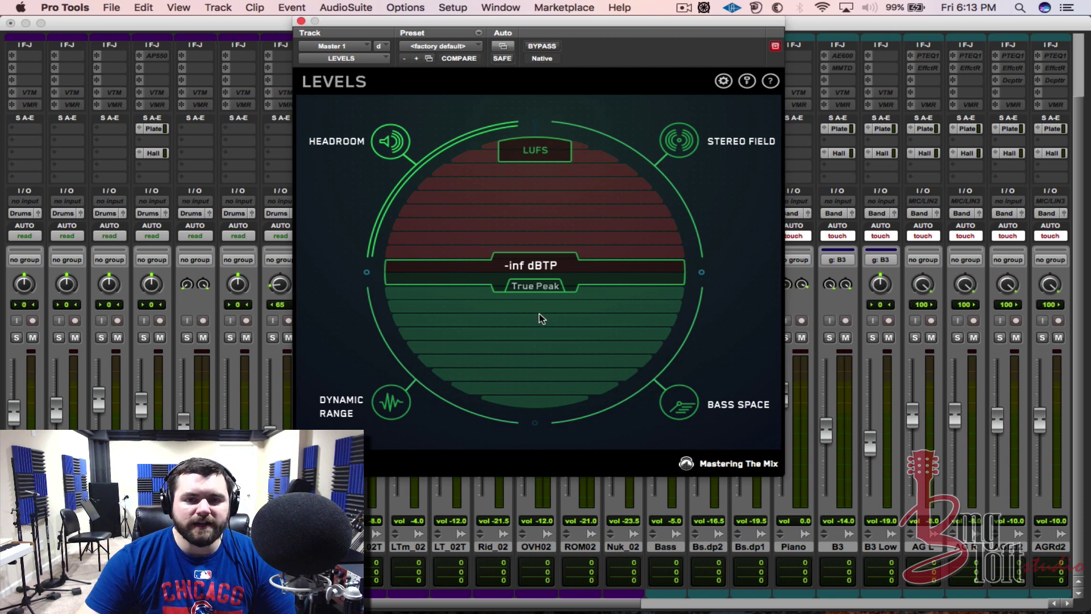
pyautogui.click(535, 153)
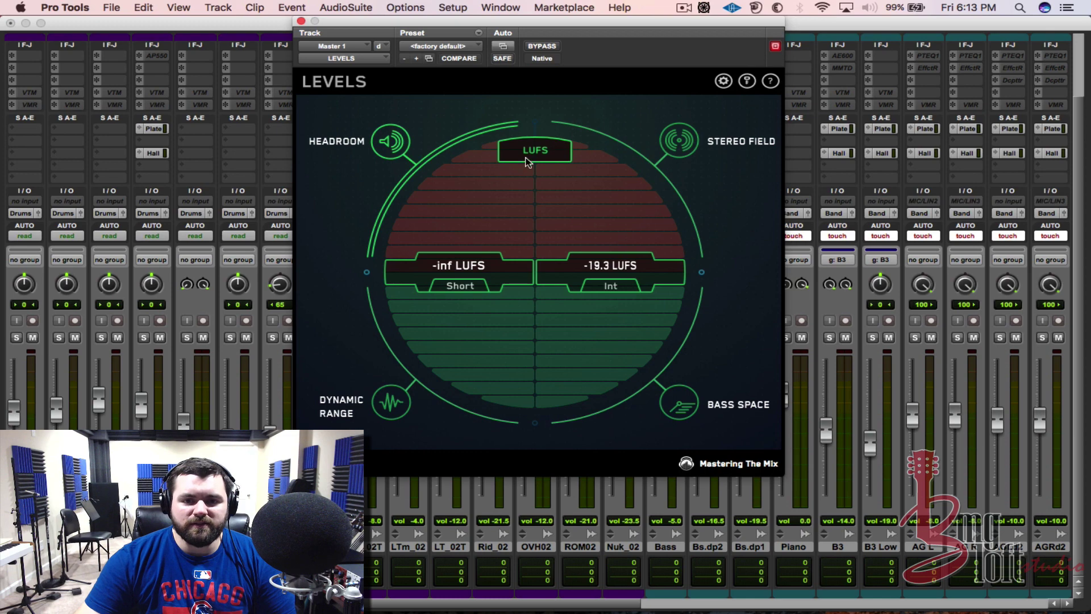
# Step: Review the mixing and mastering presets and threshold values in the plugin's settings, and save them
pyautogui.click(723, 82)
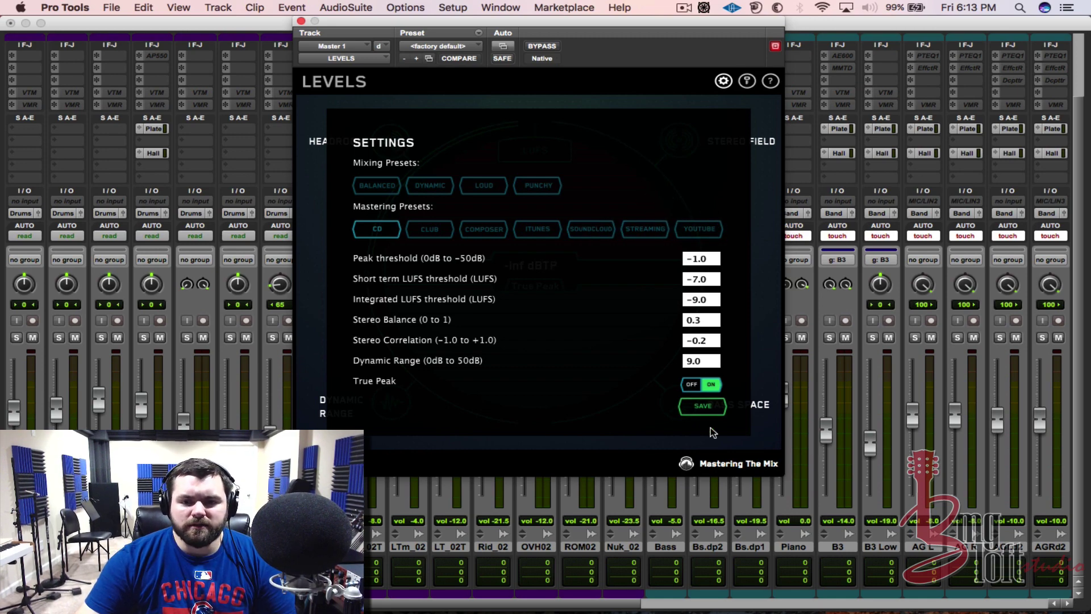
pyautogui.click(688, 407)
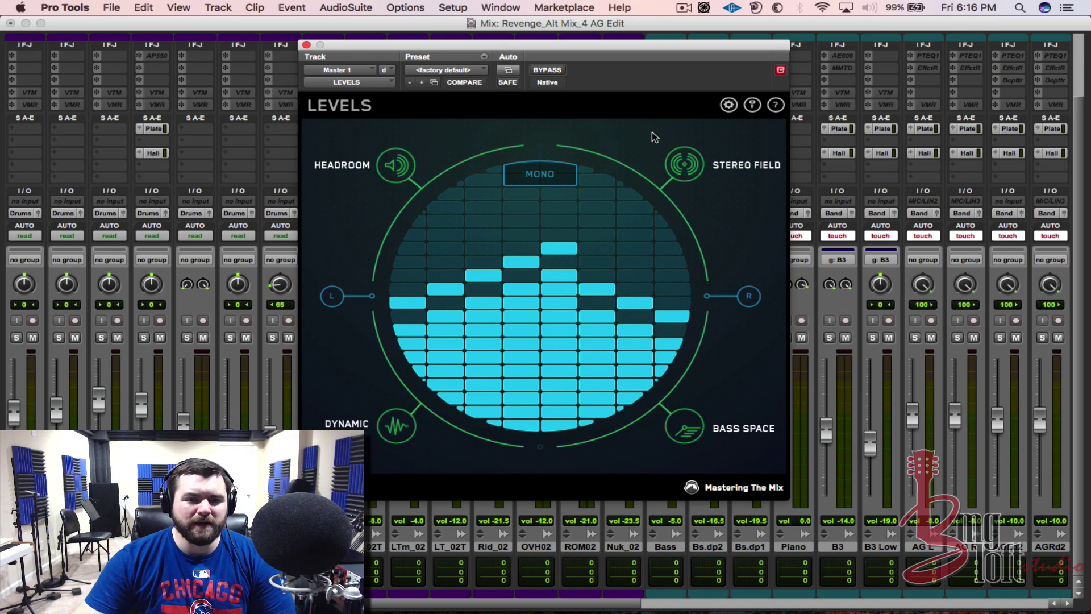
pyautogui.moveTo(595, 57); pyautogui.dragTo(569, 47)
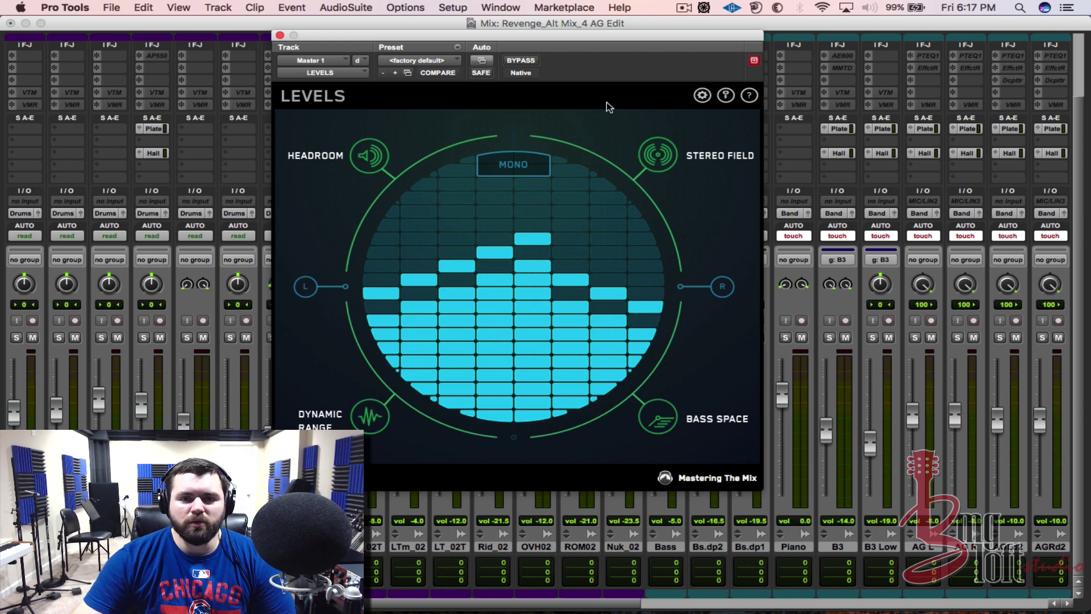
pyautogui.moveTo(607, 41); pyautogui.dragTo(631, 57)
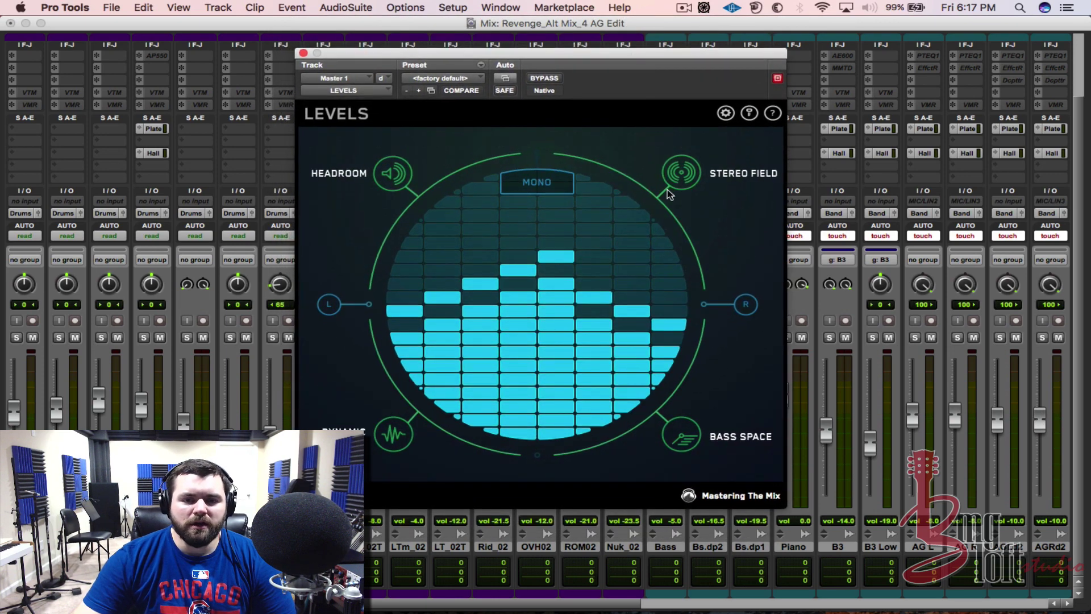